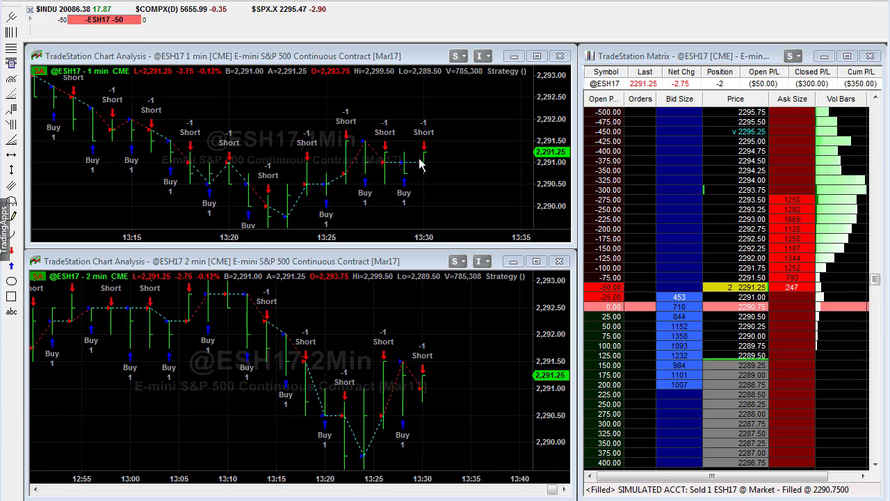
Bring up the HFT Test code, move it down, and highlight 'or Marketposition=0' on line 1.
{"action": "mouse_move", "coordinate": [700, 293]}
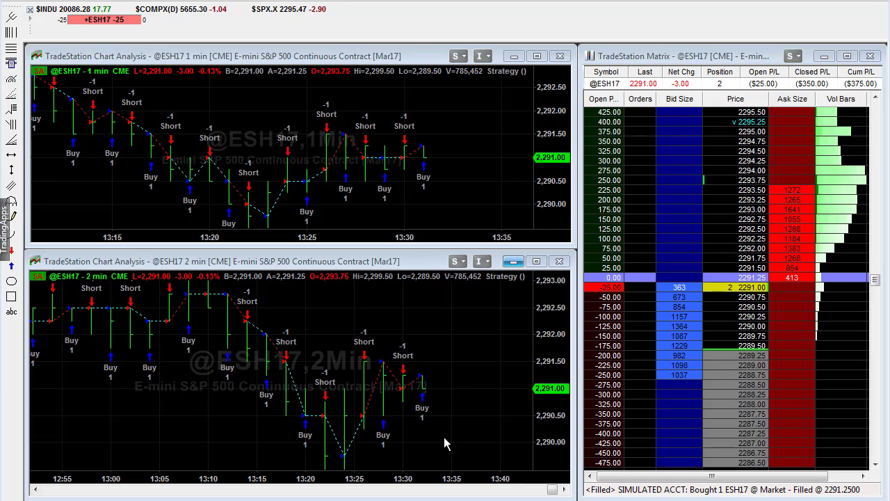
{"action": "key", "text": "alt+Tab"}
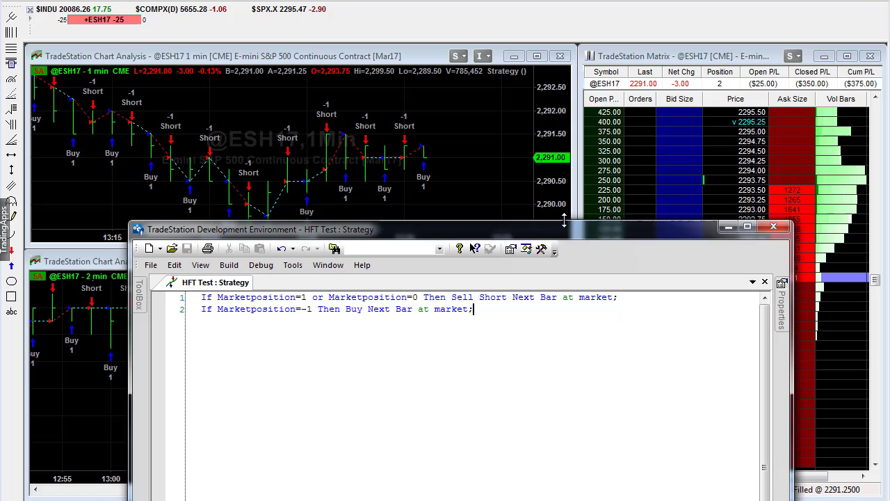
{"action": "left_click_drag", "start_coordinate": [569, 236], "coordinate": [469, 370]}
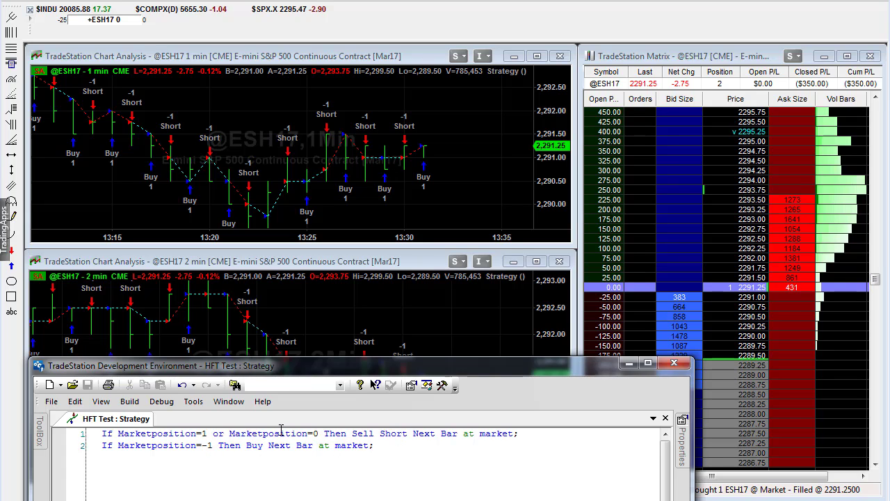
{"action": "left_click_drag", "start_coordinate": [213, 433], "coordinate": [319, 433]}
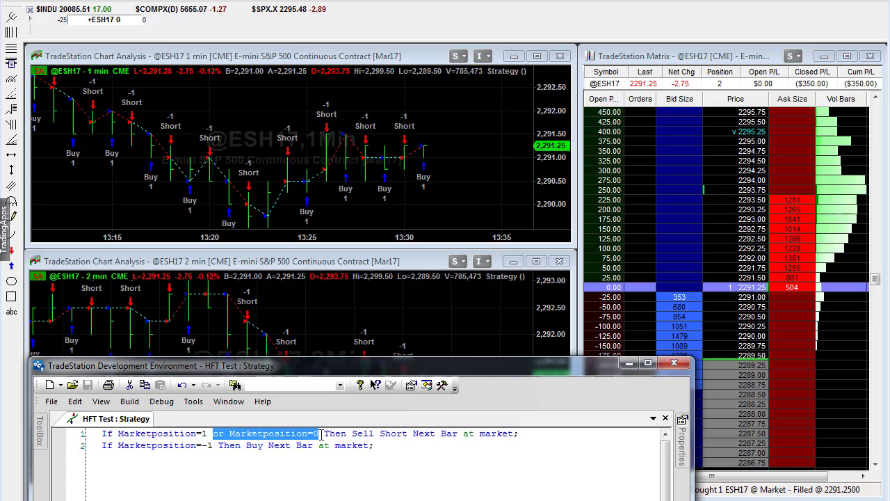
Minimize the strategy code, then place and cancel a 1-lot buy limit at 2288.50.
{"action": "left_click", "coordinate": [629, 364]}
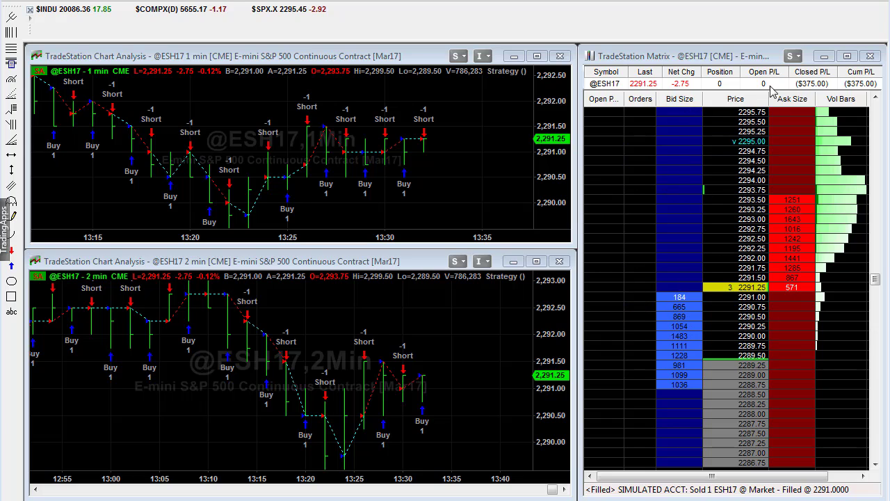
{"action": "left_click", "coordinate": [694, 394]}
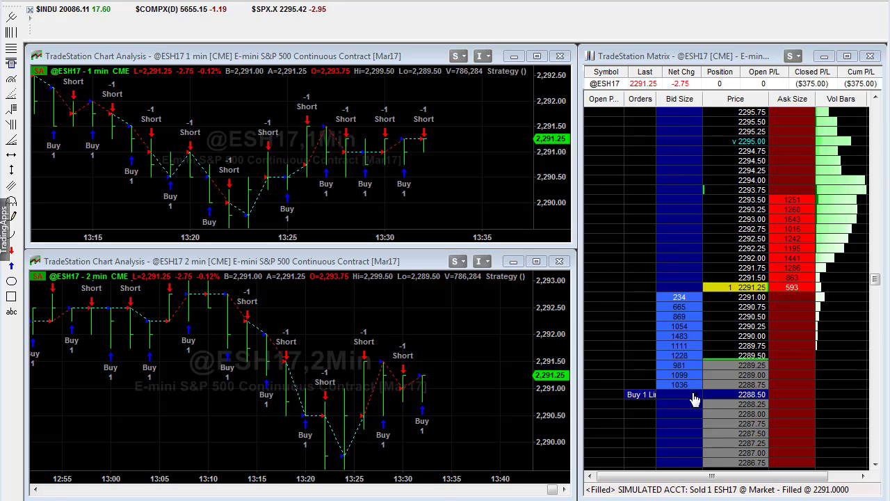
{"action": "left_click_drag", "start_coordinate": [694, 394], "coordinate": [557, 334]}
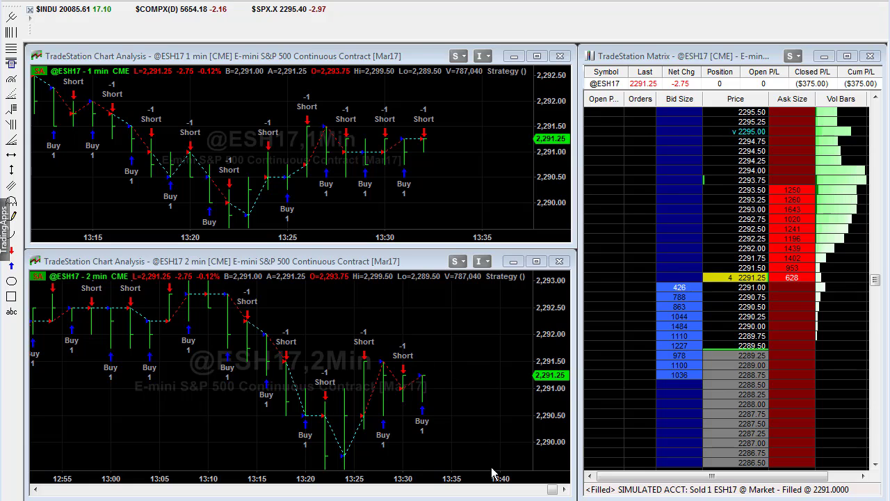
{"action": "left_click", "coordinate": [457, 160]}
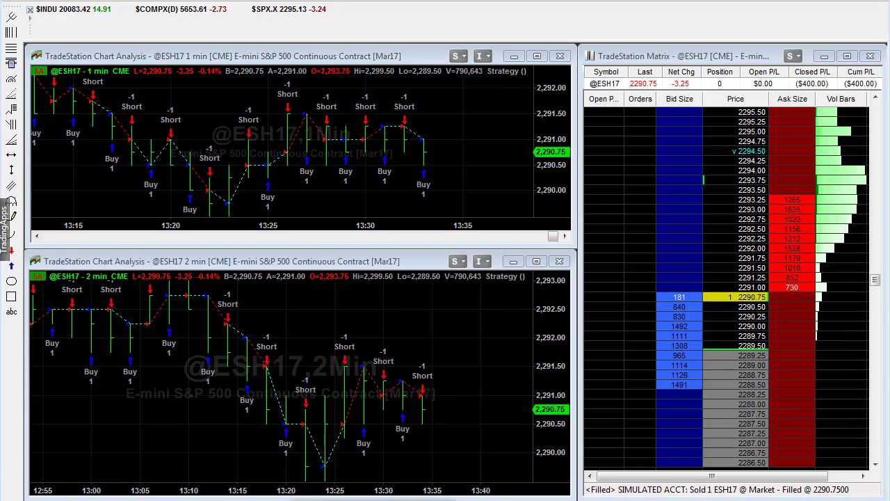
{"action": "left_click", "coordinate": [361, 477]}
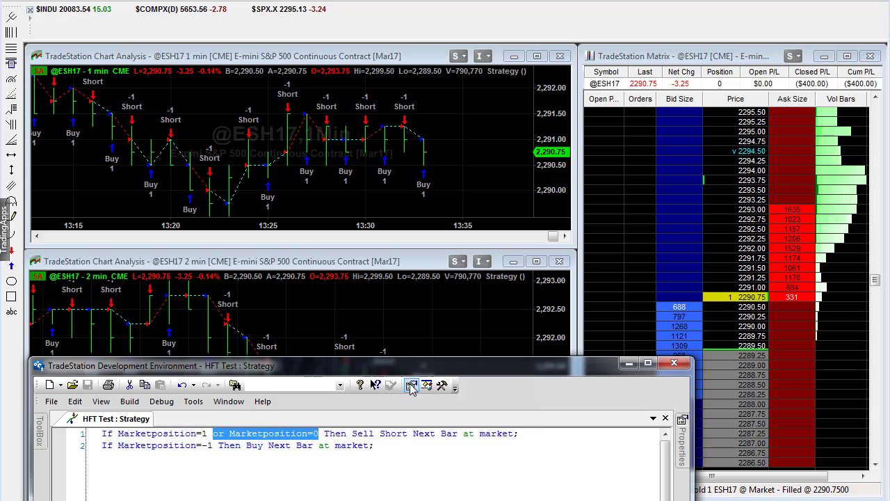
{"action": "left_click_drag", "start_coordinate": [400, 368], "coordinate": [403, 332]}
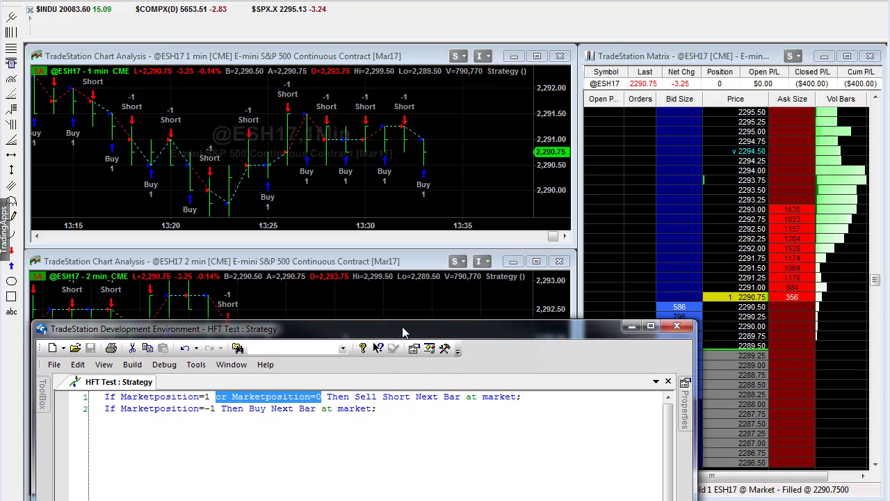
{"action": "left_click", "coordinate": [366, 453]}
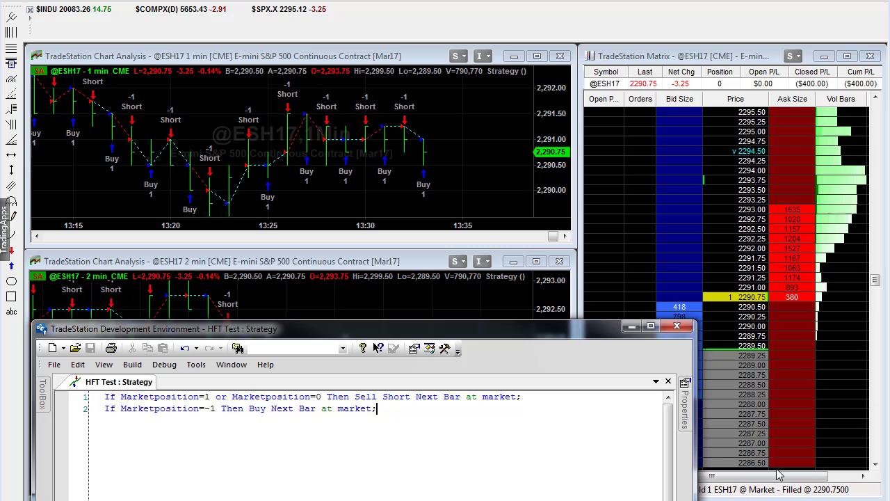
{"action": "left_click", "coordinate": [631, 327]}
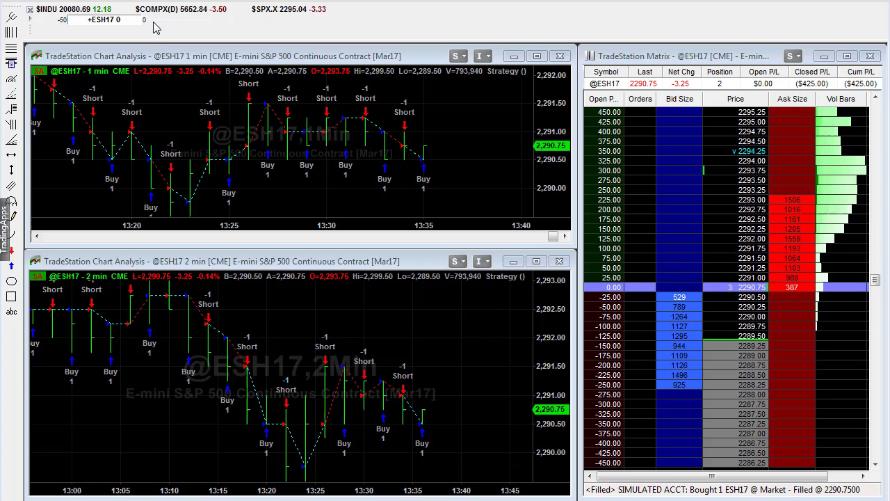
Turn off HFT Test automated execution on the 1-min chart and close its leftover position.
{"action": "right_click", "coordinate": [40, 77]}
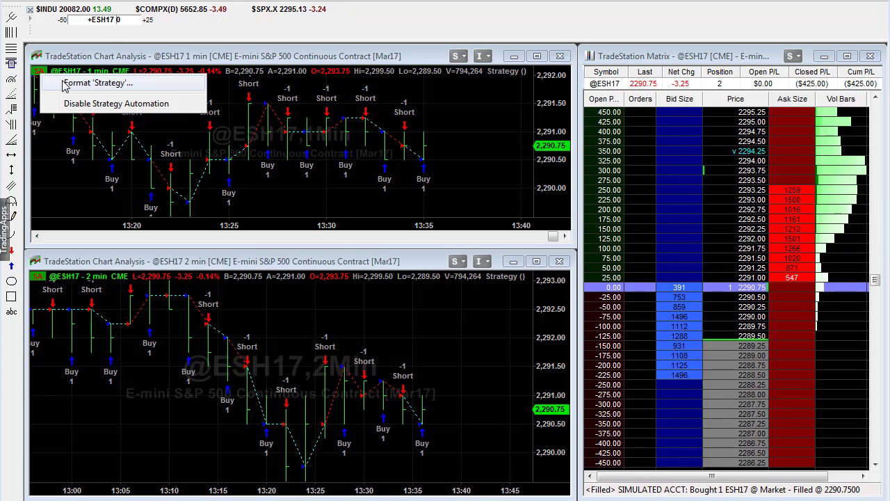
{"action": "left_click", "coordinate": [65, 84]}
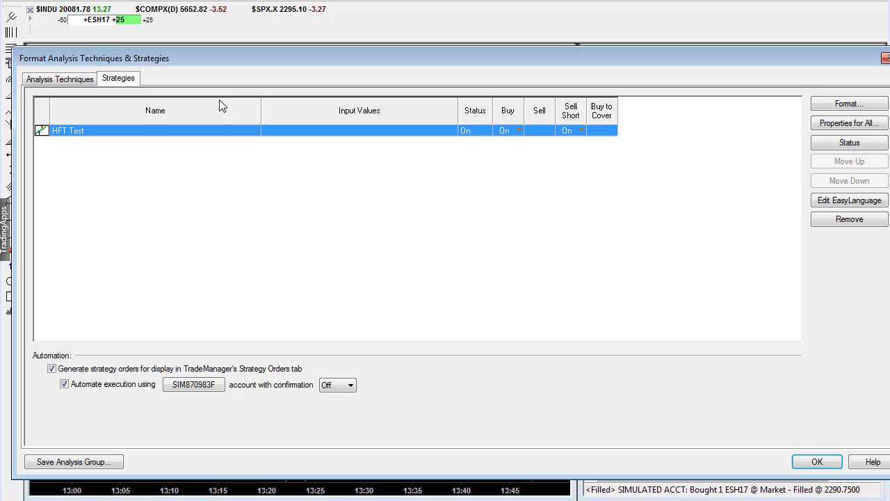
{"action": "left_click", "coordinate": [115, 390]}
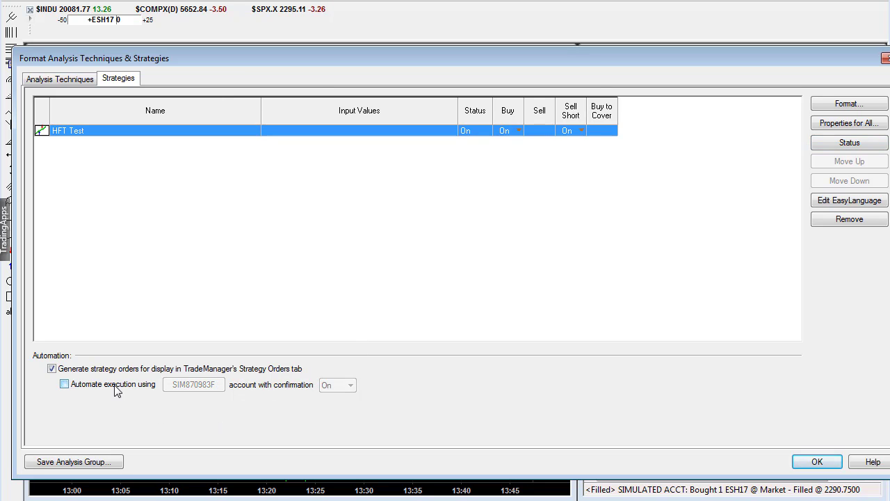
{"action": "left_click", "coordinate": [817, 462]}
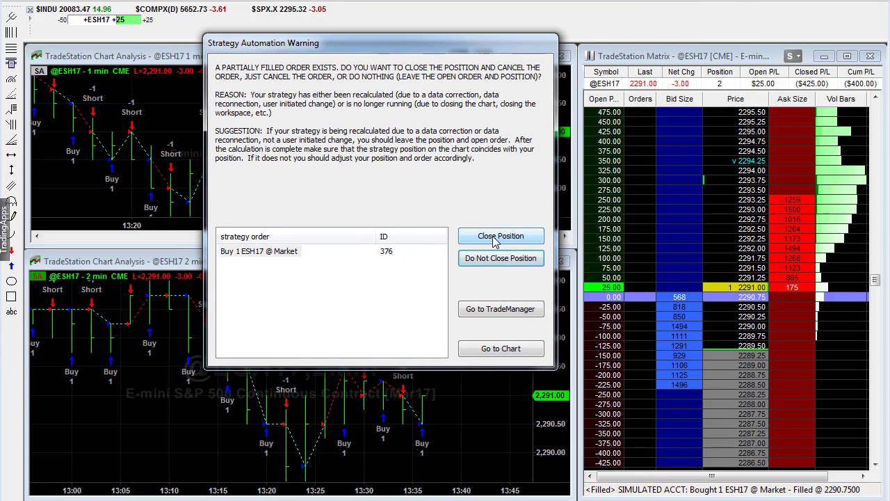
{"action": "left_click", "coordinate": [499, 236]}
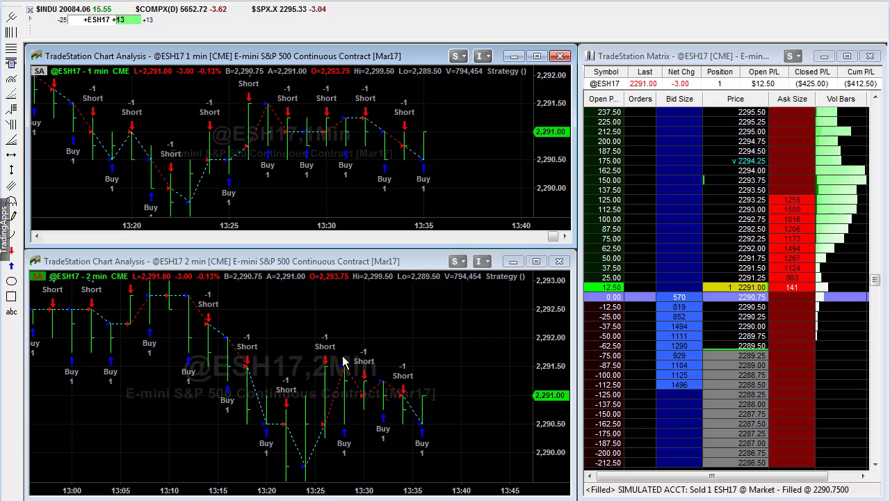
Turn off automated execution on the 2-min chart and close its leftover position.
{"action": "right_click", "coordinate": [39, 278]}
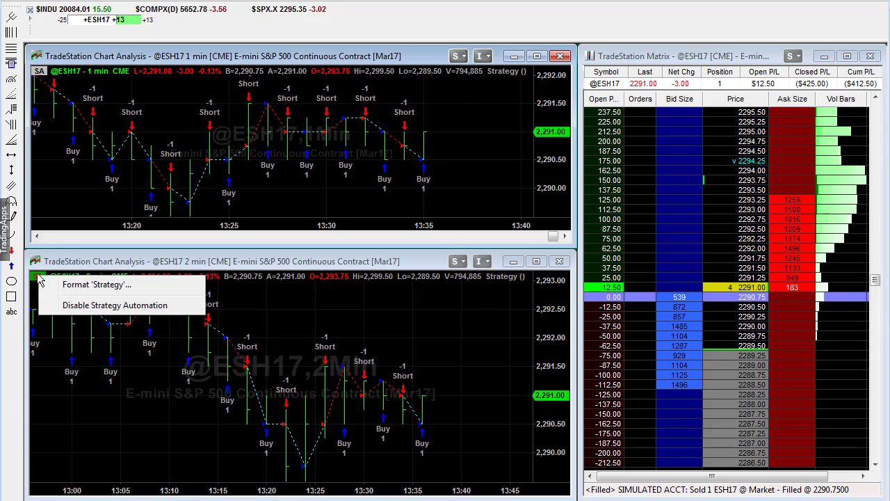
{"action": "left_click", "coordinate": [49, 285]}
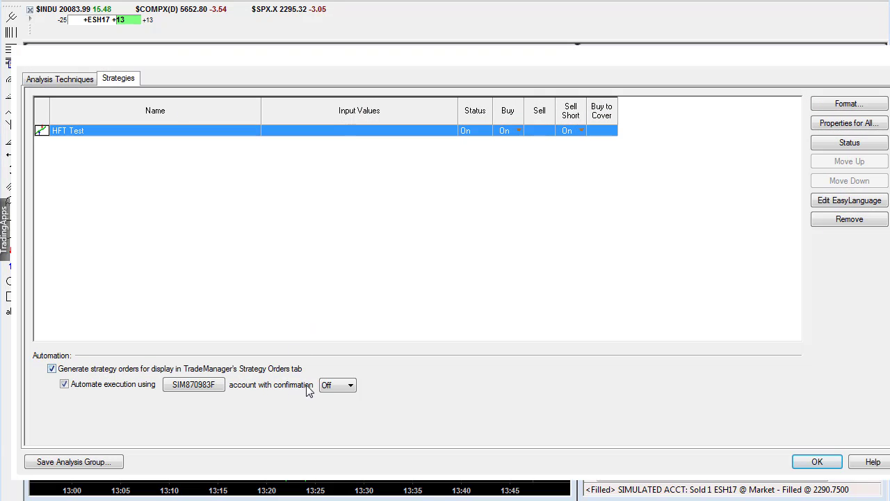
{"action": "left_click", "coordinate": [114, 387]}
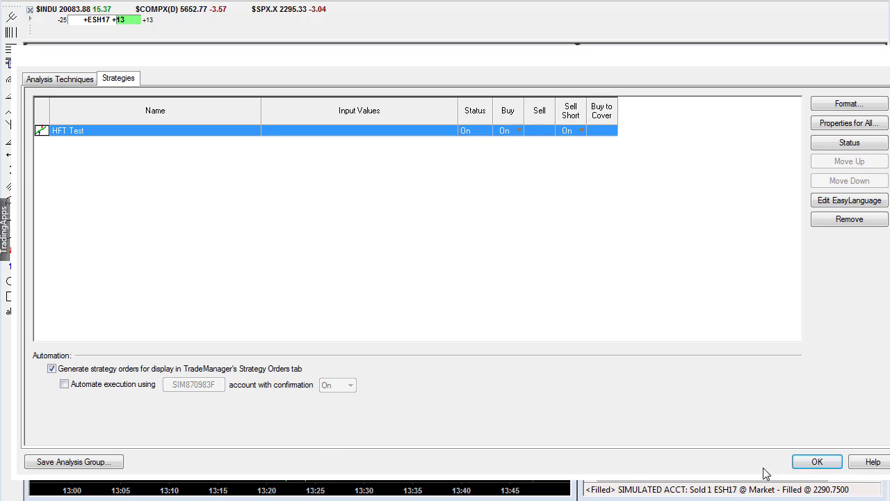
{"action": "left_click", "coordinate": [811, 464]}
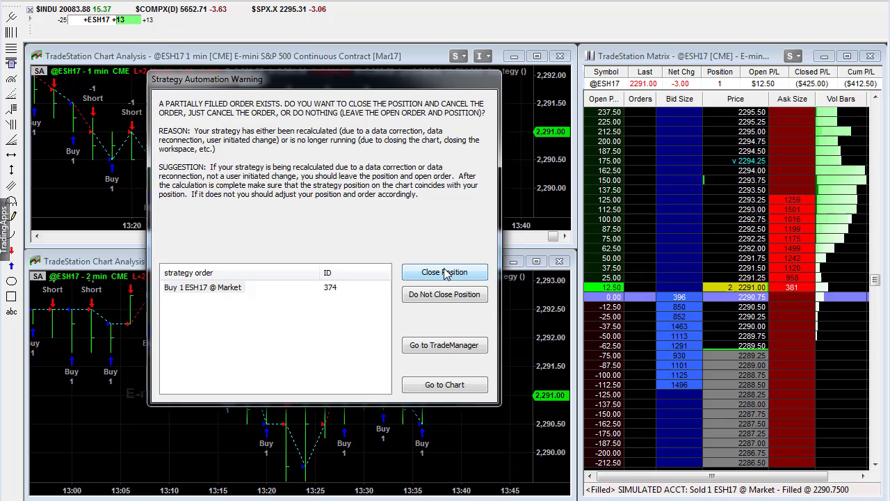
{"action": "left_click", "coordinate": [445, 273]}
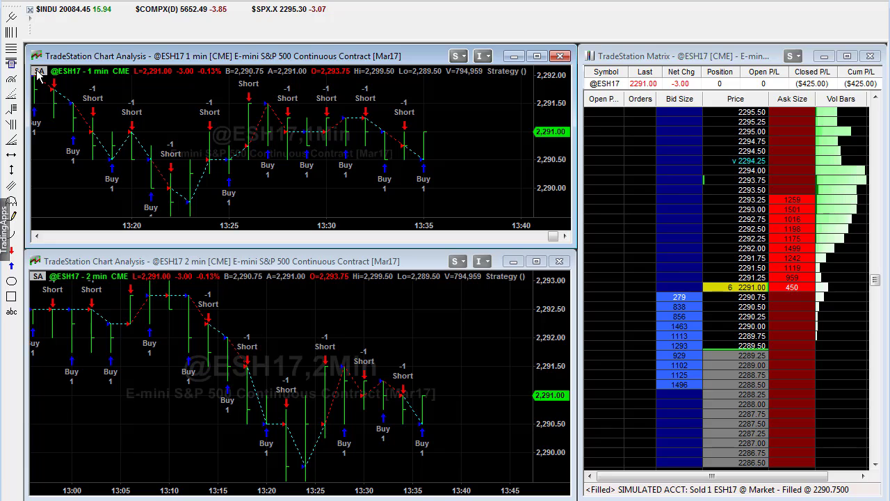
Re-enable HFT Test automation on the 2-min chart with order confirmation set to Off.
{"action": "right_click", "coordinate": [38, 281]}
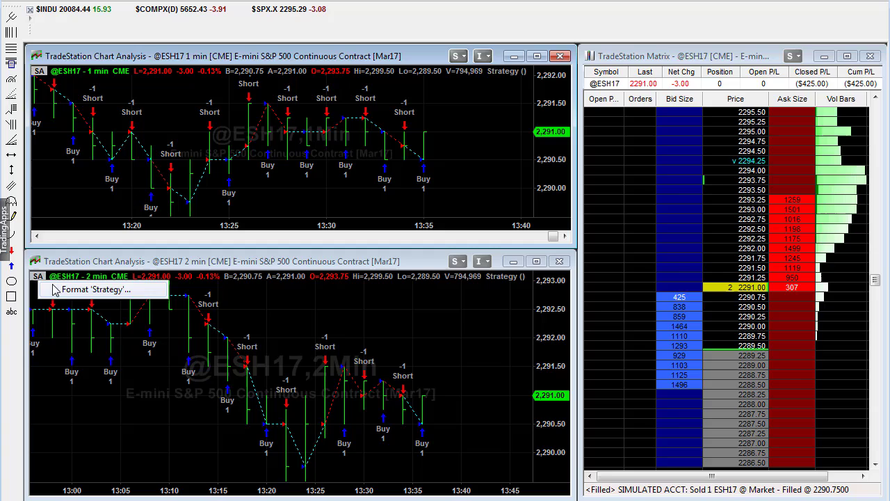
{"action": "left_click", "coordinate": [70, 292]}
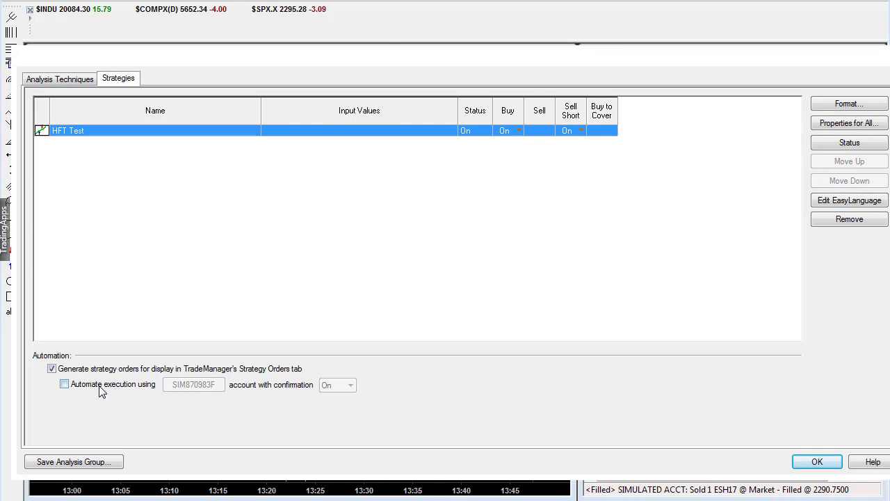
{"action": "left_click", "coordinate": [64, 385]}
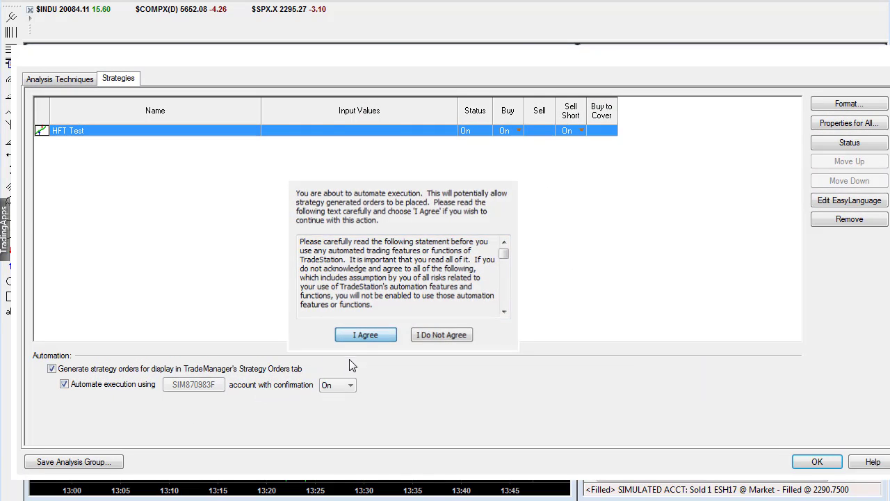
{"action": "left_click", "coordinate": [366, 334]}
{"action": "left_click", "coordinate": [337, 385]}
{"action": "left_click", "coordinate": [340, 407]}
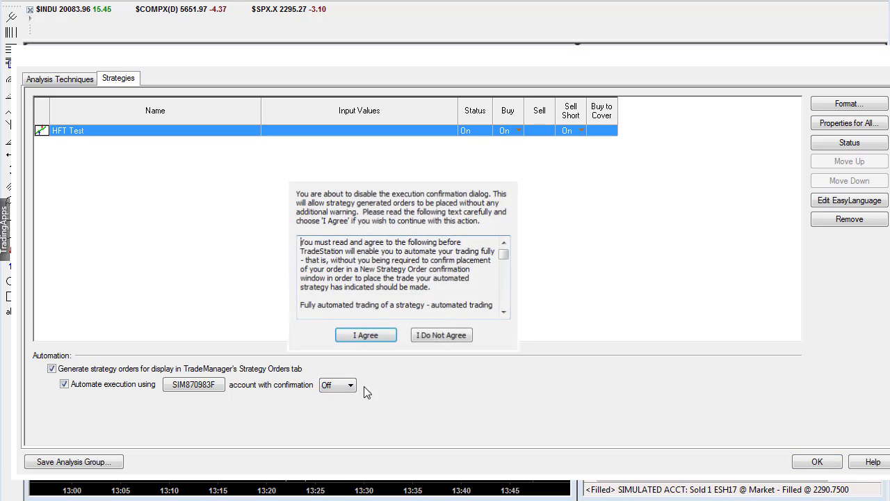
{"action": "left_click", "coordinate": [368, 334]}
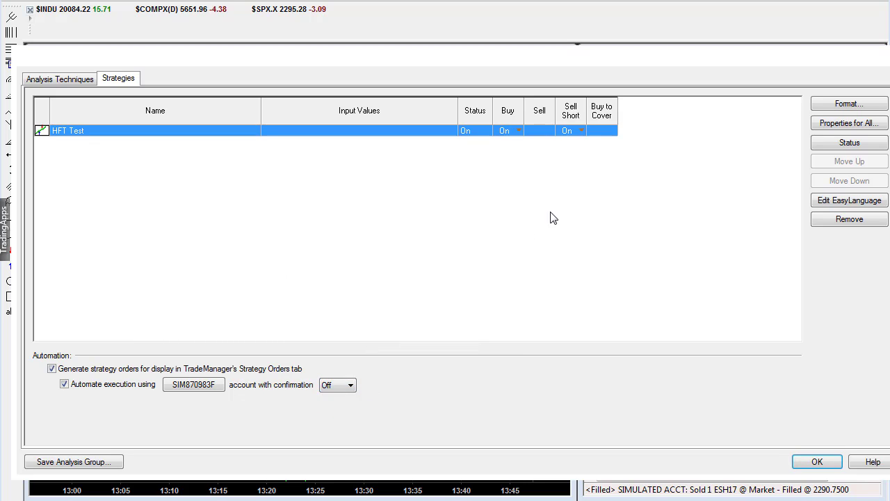
Confirm the shared automation properties, apply, and choose 'Do not exit this position'.
{"action": "left_click", "coordinate": [839, 124]}
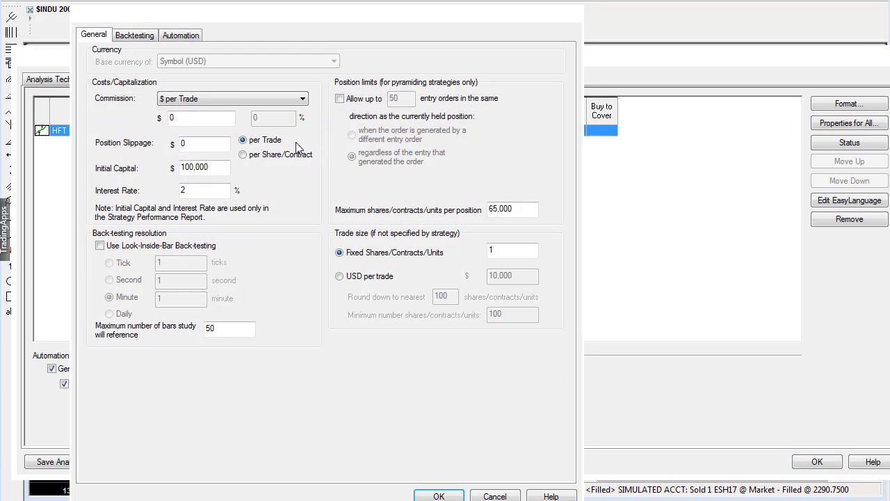
{"action": "left_click", "coordinate": [170, 36]}
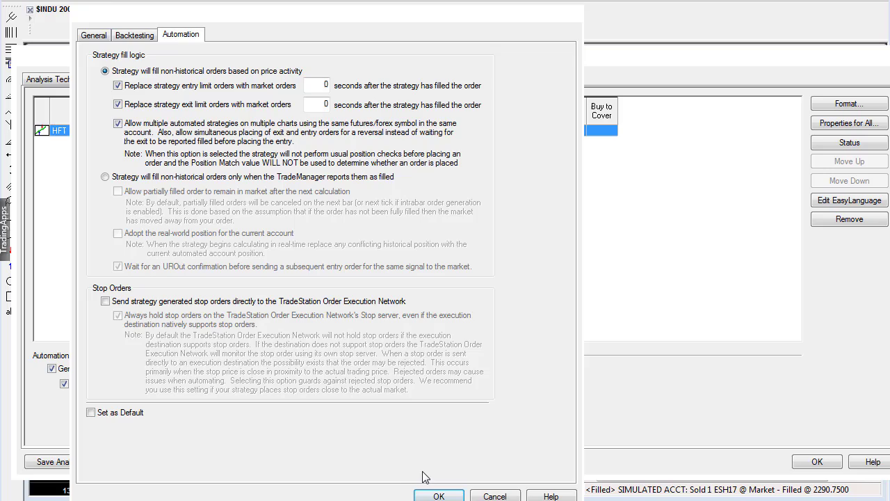
{"action": "left_click", "coordinate": [439, 496]}
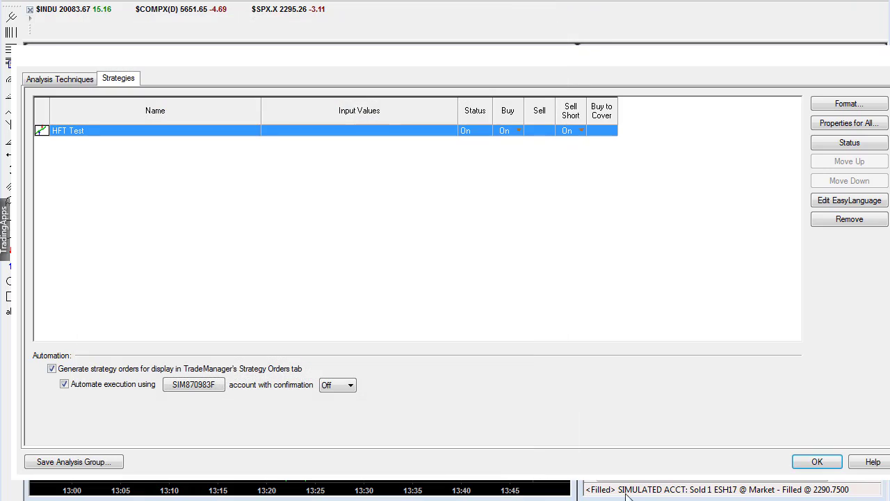
{"action": "left_click", "coordinate": [818, 463]}
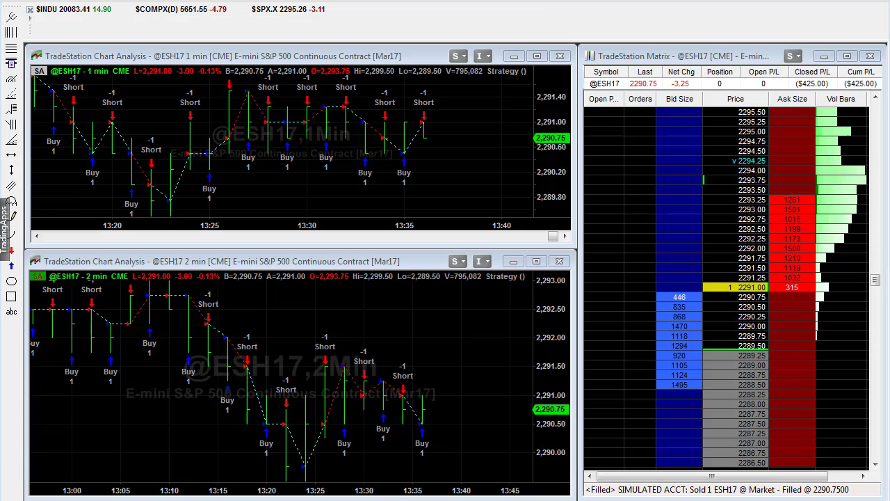
{"action": "left_click_drag", "start_coordinate": [313, 53], "coordinate": [388, 116]}
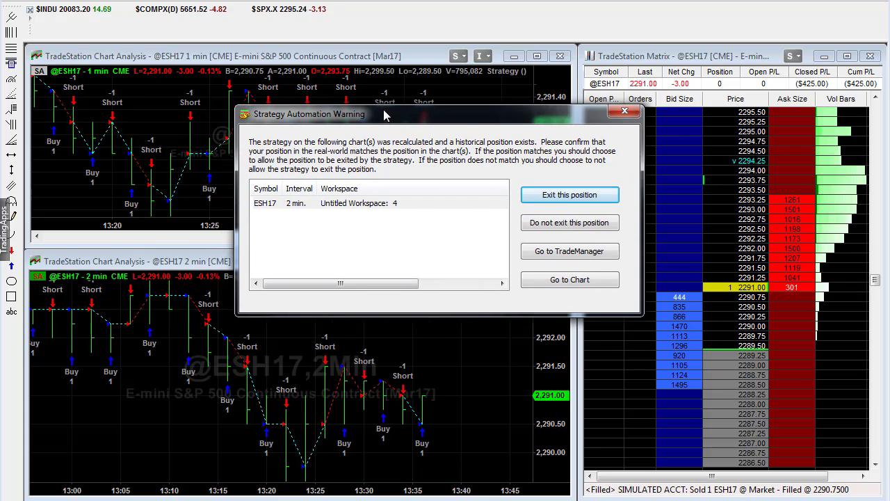
{"action": "left_click", "coordinate": [575, 224]}
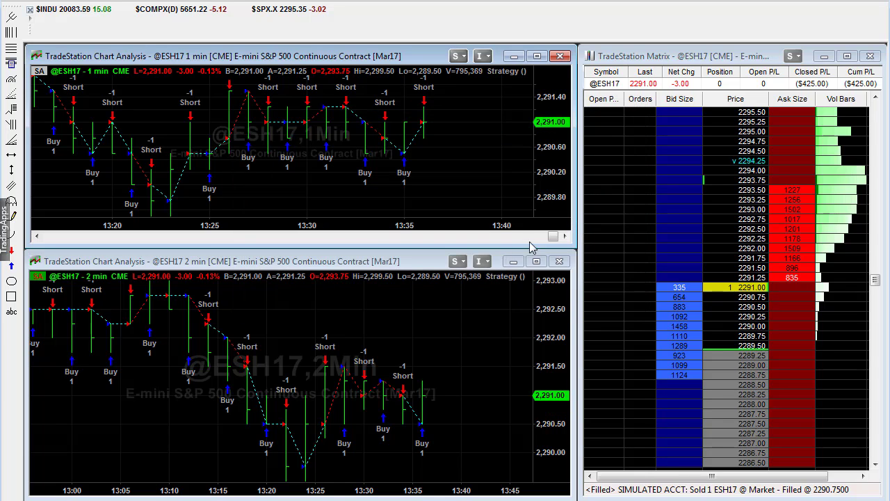
Check 'Automate execution using' for the 1-min chart, accept both agreements, confirmation Off.
{"action": "double_click", "coordinate": [41, 75]}
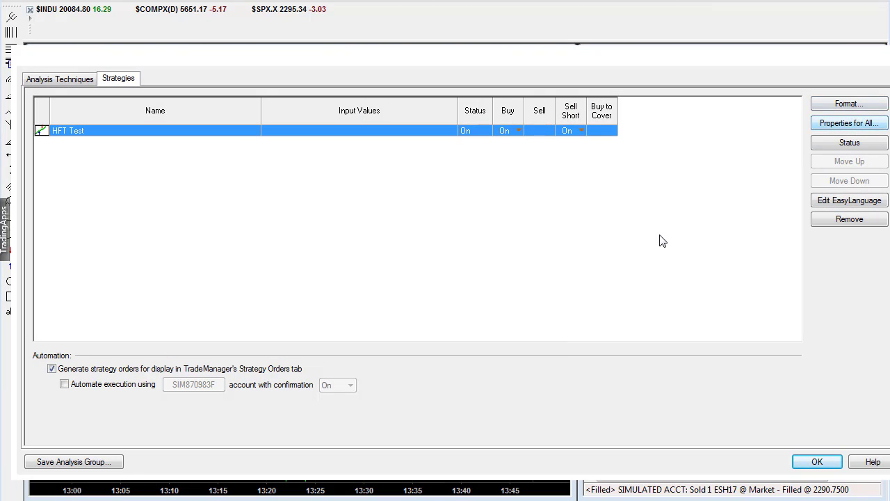
{"action": "left_click", "coordinate": [128, 390]}
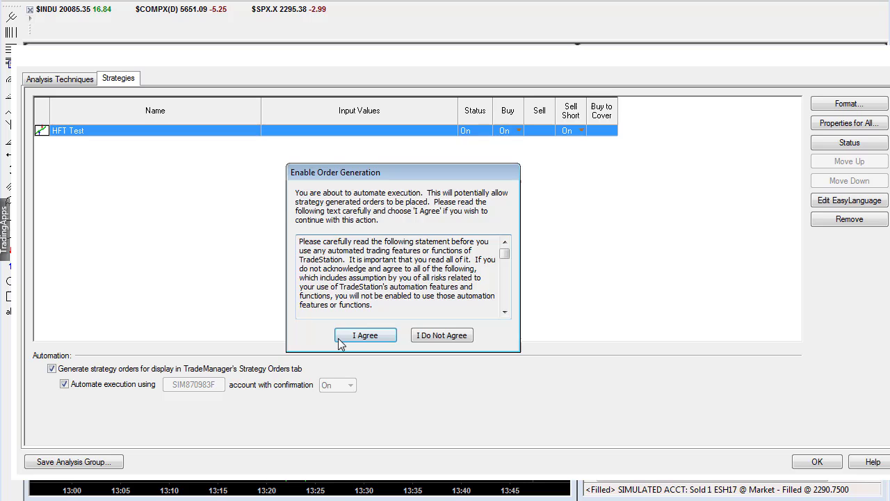
{"action": "left_click", "coordinate": [317, 333]}
{"action": "left_click", "coordinate": [351, 386]}
{"action": "left_click", "coordinate": [345, 407]}
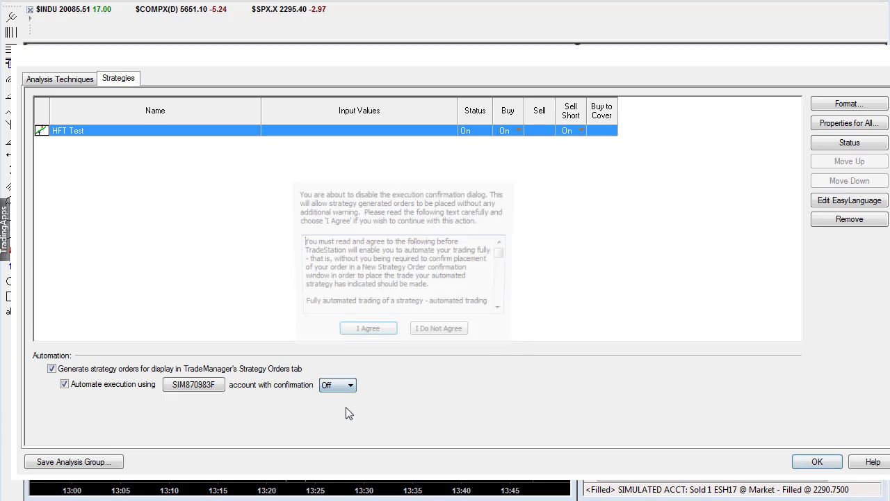
{"action": "left_click", "coordinate": [377, 337]}
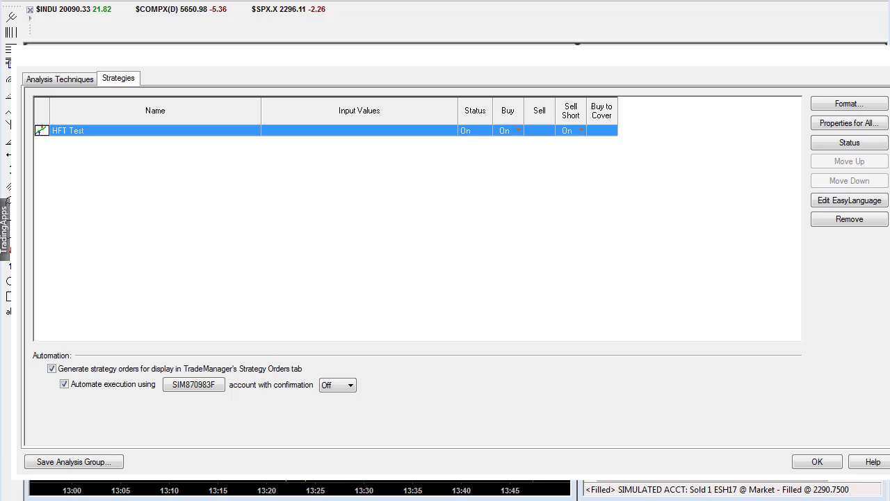
{"action": "key", "text": "Return"}
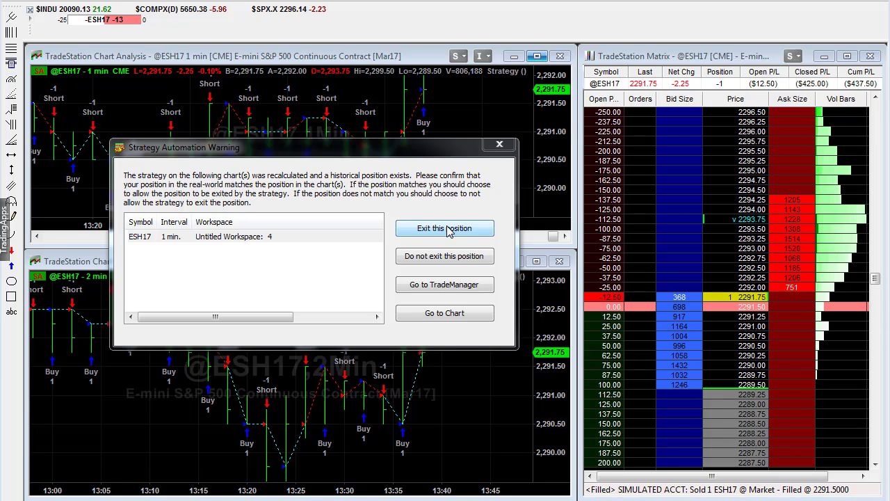
Choose 'Exit this position' for the 1-min strategy and buy 1 at 2291.75 limit.
{"action": "left_click", "coordinate": [449, 230]}
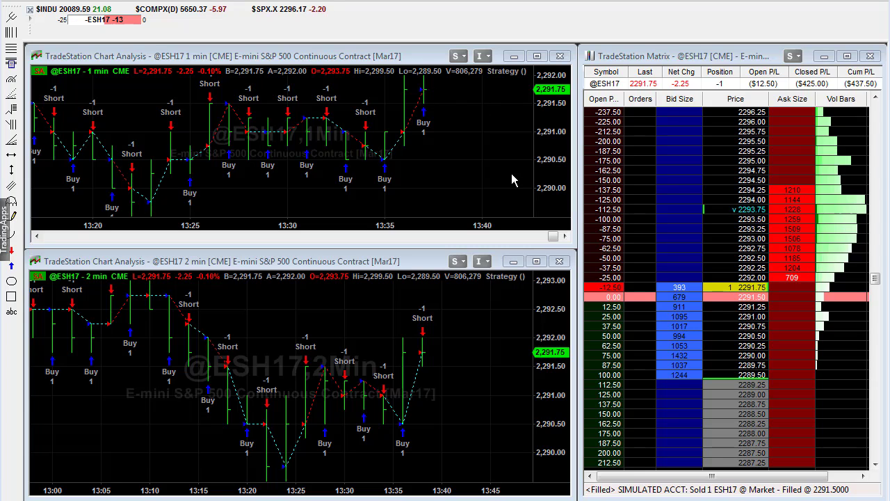
{"action": "left_click", "coordinate": [668, 283]}
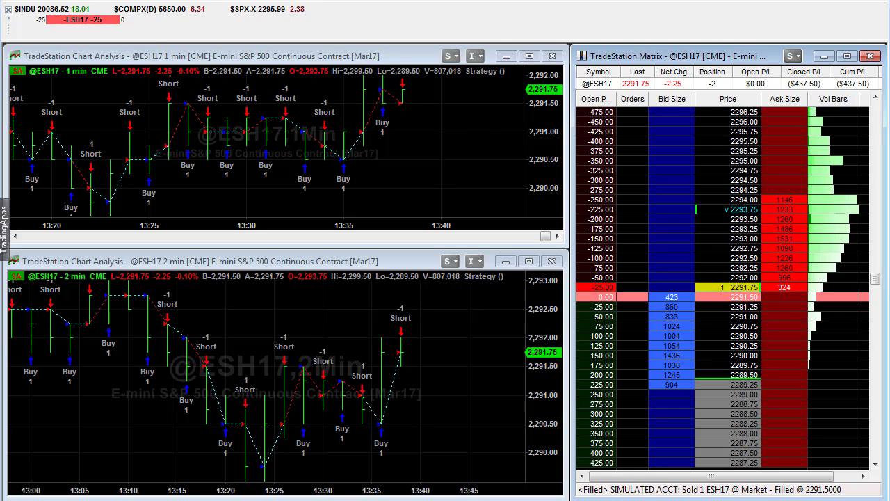
Uncheck Automate execution for the 1-min chart's HFT Test and close the settings.
{"action": "key", "text": "shift+F10"}
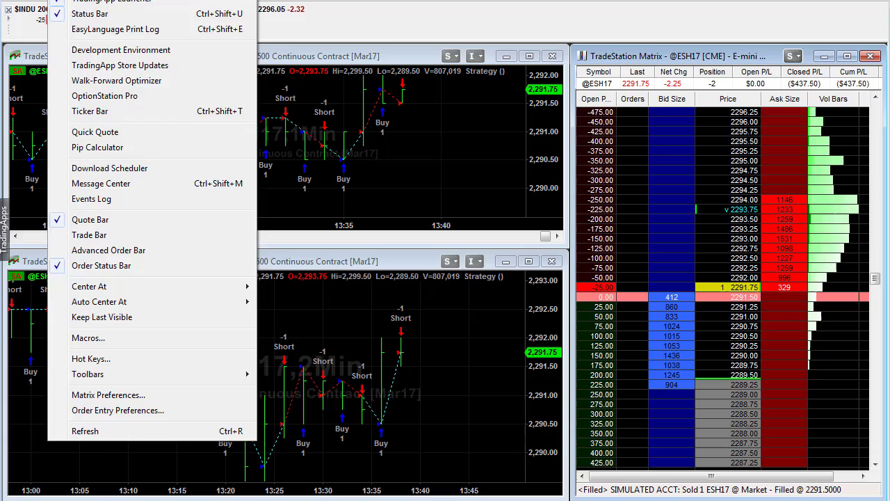
{"action": "key", "text": "Return"}
{"action": "key", "text": "shift+F10"}
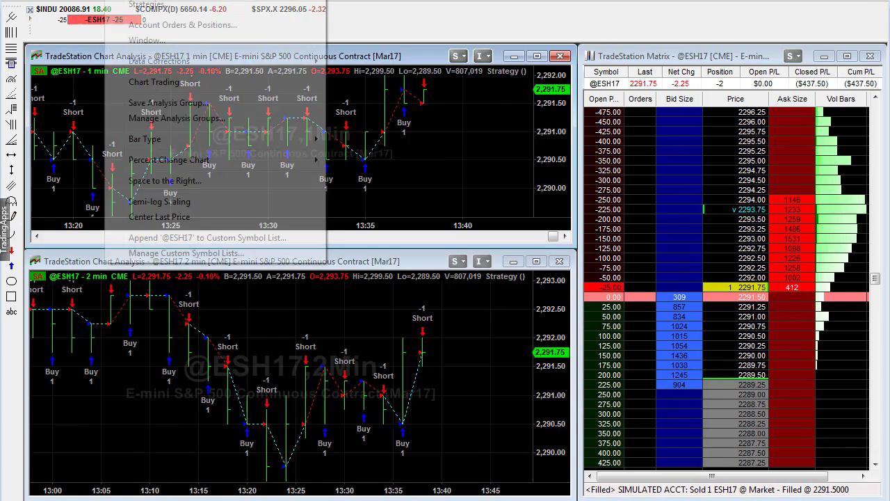
{"action": "key", "text": "Return"}
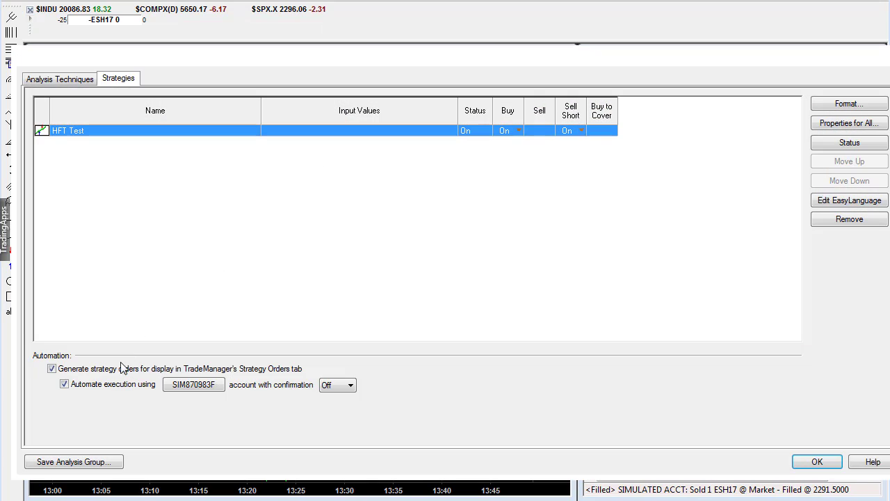
{"action": "left_click", "coordinate": [125, 388]}
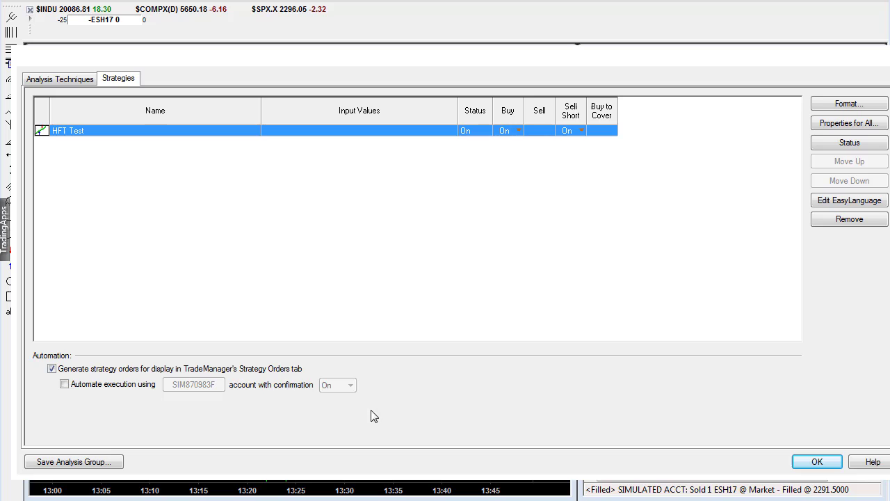
{"action": "left_click", "coordinate": [842, 462]}
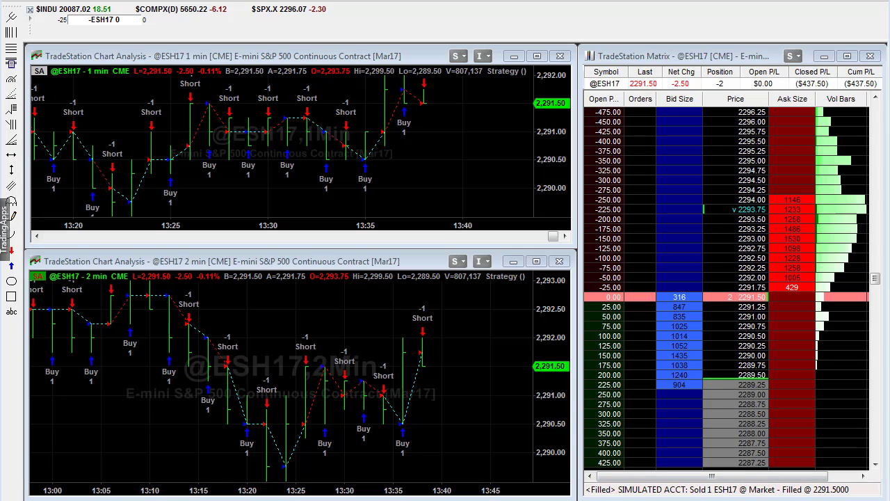
Reopen the 1-min strategy settings and review the Properties for All automation options.
{"action": "right_click", "coordinate": [45, 83]}
{"action": "left_click", "coordinate": [76, 83]}
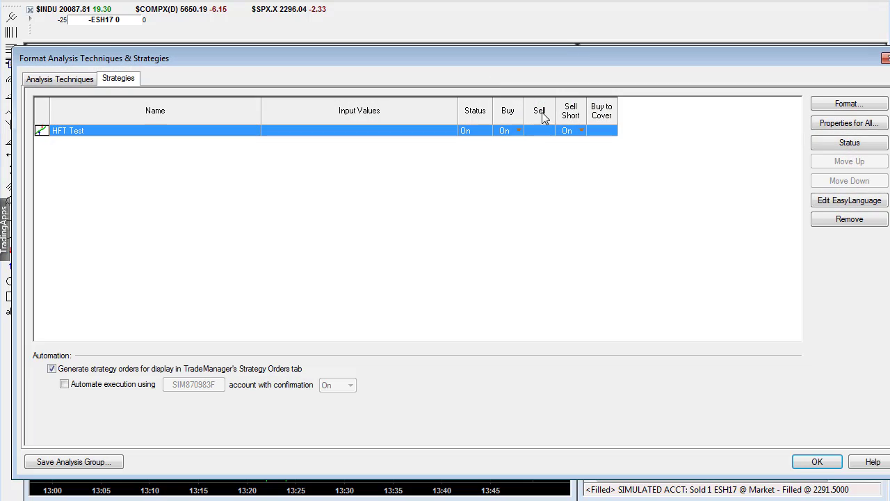
{"action": "left_click", "coordinate": [866, 125]}
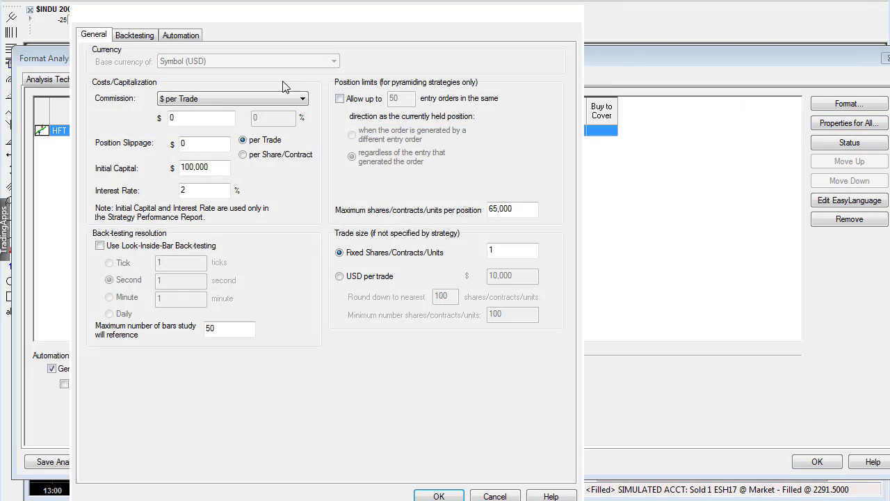
{"action": "left_click", "coordinate": [179, 39]}
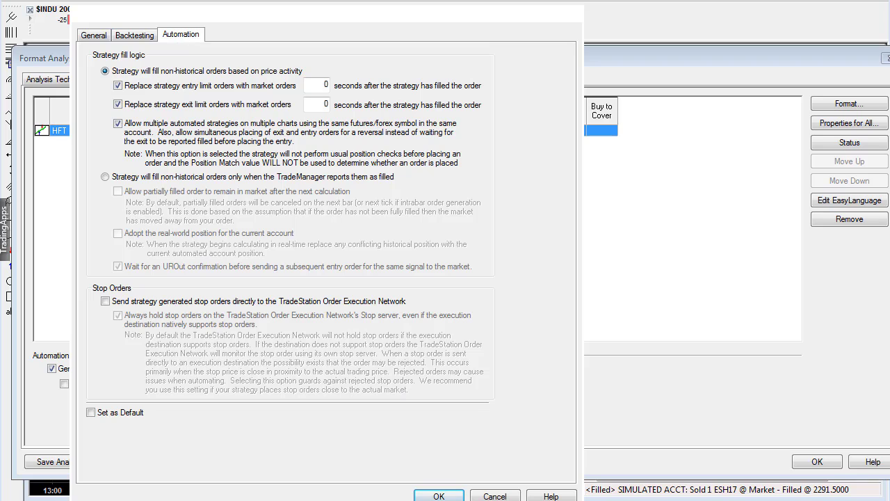
{"action": "left_click", "coordinate": [495, 495]}
Recheck Automate execution, accepting the agreements, with order confirmation set to Off.
{"action": "left_click", "coordinate": [123, 385]}
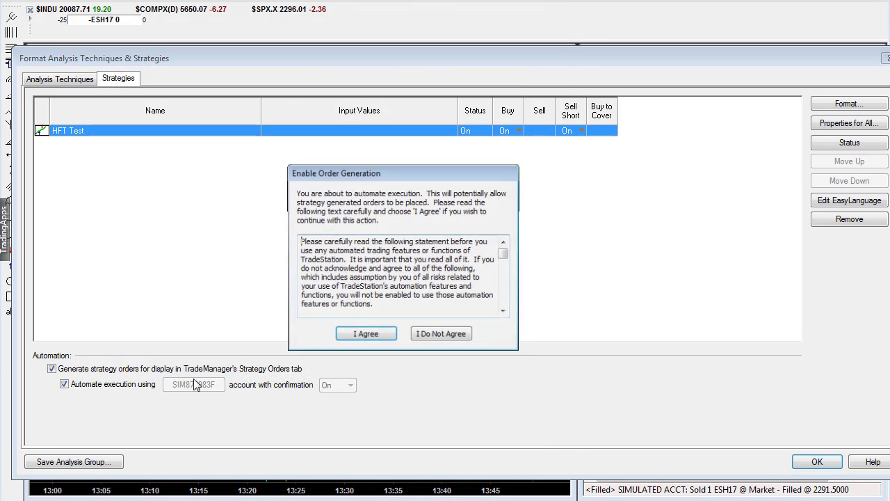
{"action": "left_click", "coordinate": [366, 334]}
{"action": "left_click", "coordinate": [342, 386]}
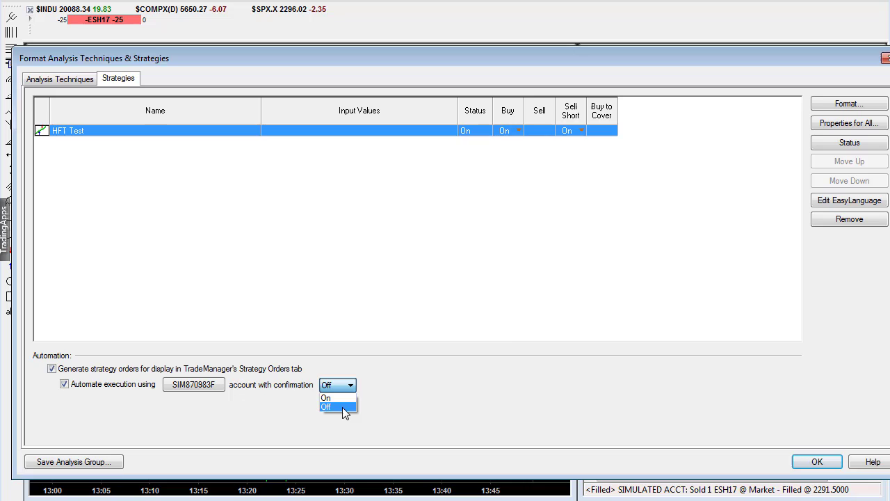
{"action": "left_click", "coordinate": [344, 410]}
{"action": "left_click", "coordinate": [366, 334]}
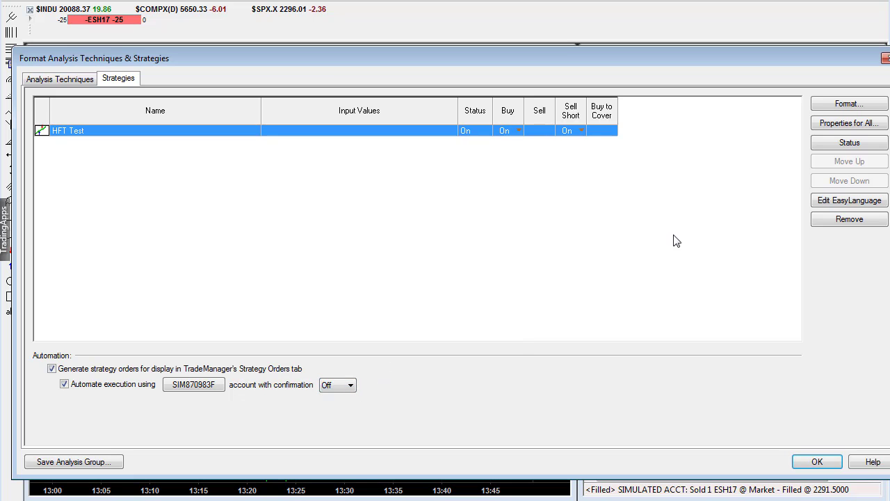
Confirm Properties for All, keep automation enabled despite the same-symbol warning, and apply.
{"action": "left_click", "coordinate": [819, 125]}
{"action": "left_click", "coordinate": [163, 39]}
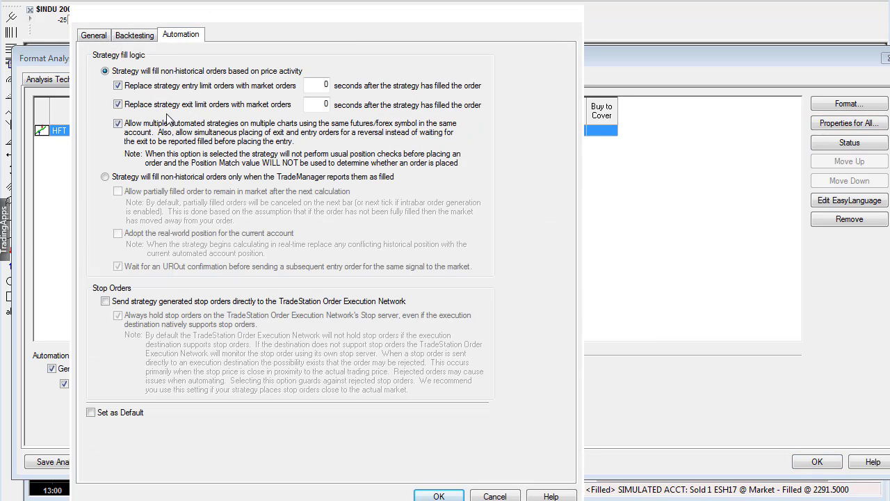
{"action": "left_click", "coordinate": [441, 496]}
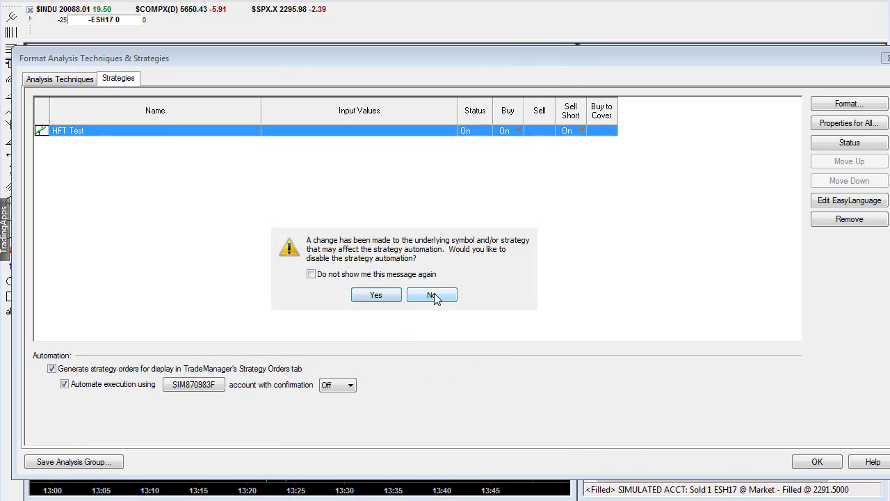
{"action": "left_click", "coordinate": [433, 295]}
{"action": "left_click", "coordinate": [817, 462]}
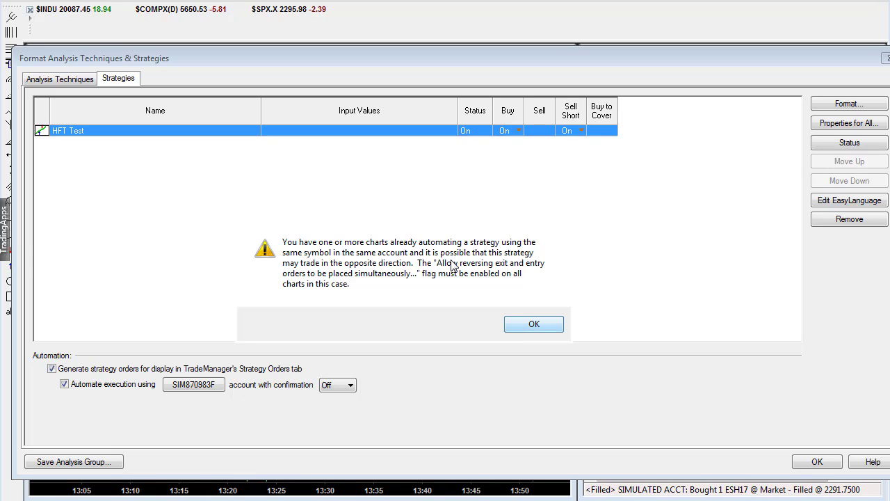
Dismiss the warning and check 'Allow multiple automated strategies...' on the Automation tab.
{"action": "left_click", "coordinate": [534, 325]}
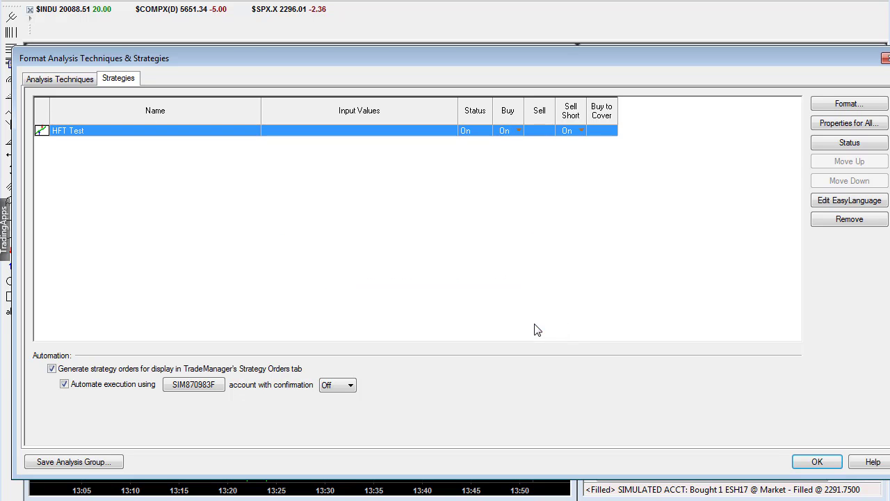
{"action": "left_click", "coordinate": [836, 129]}
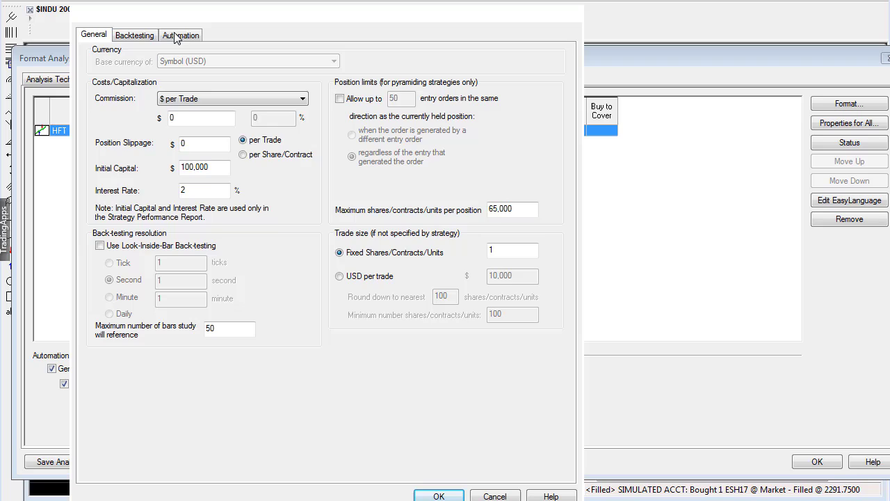
{"action": "left_click", "coordinate": [176, 38]}
{"action": "left_click", "coordinate": [152, 140]}
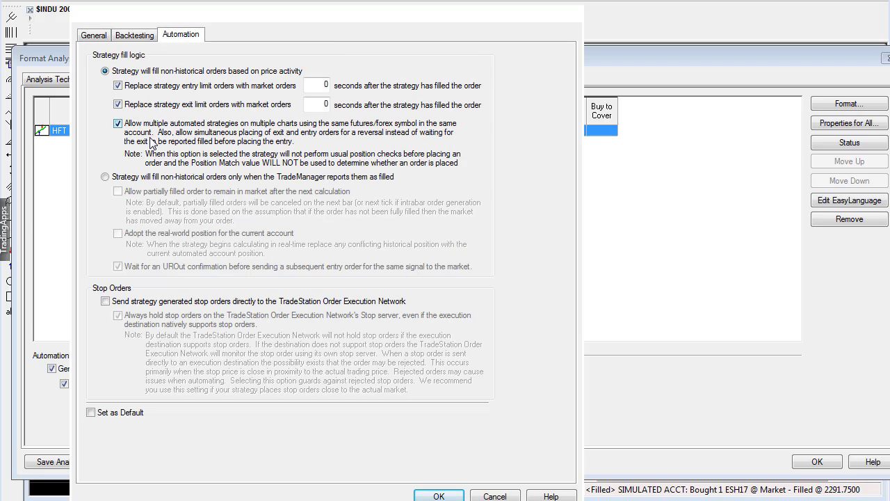
{"action": "left_click", "coordinate": [438, 495]}
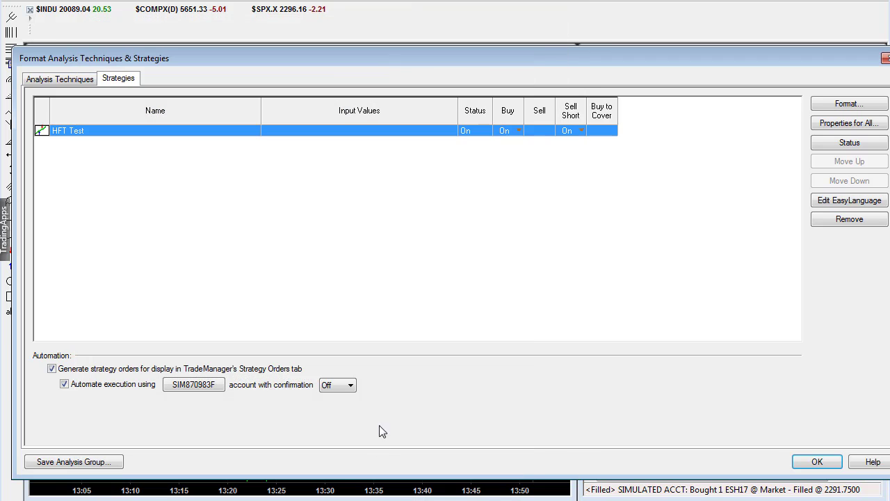
Close Format Analysis Techniques & Strategies with OK and buy 1 ESH17 at 2291.75 limit.
{"action": "left_click", "coordinate": [815, 462]}
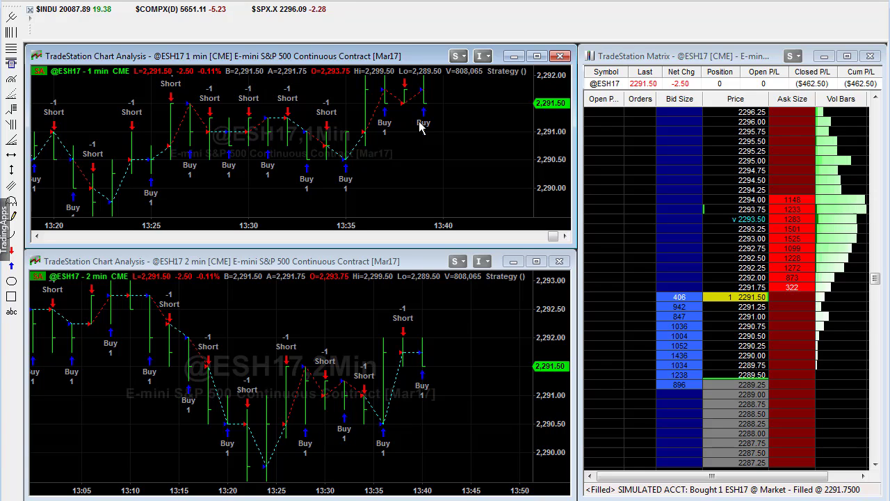
{"action": "left_click", "coordinate": [659, 292]}
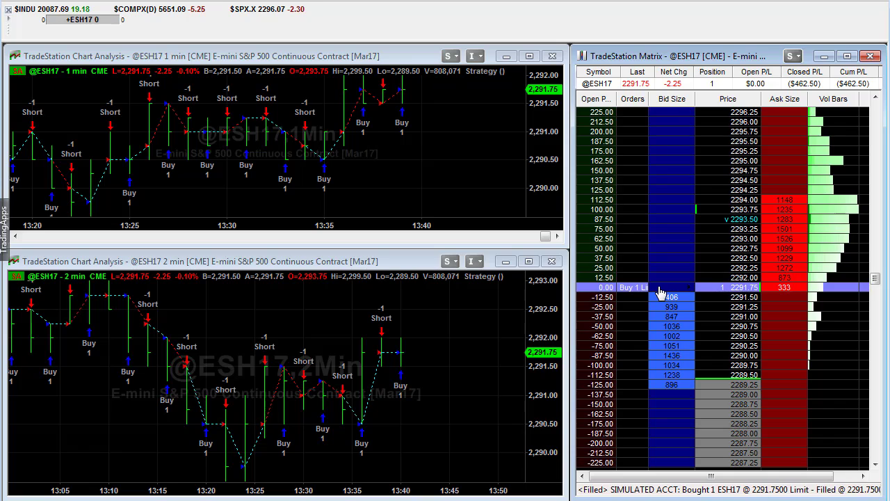